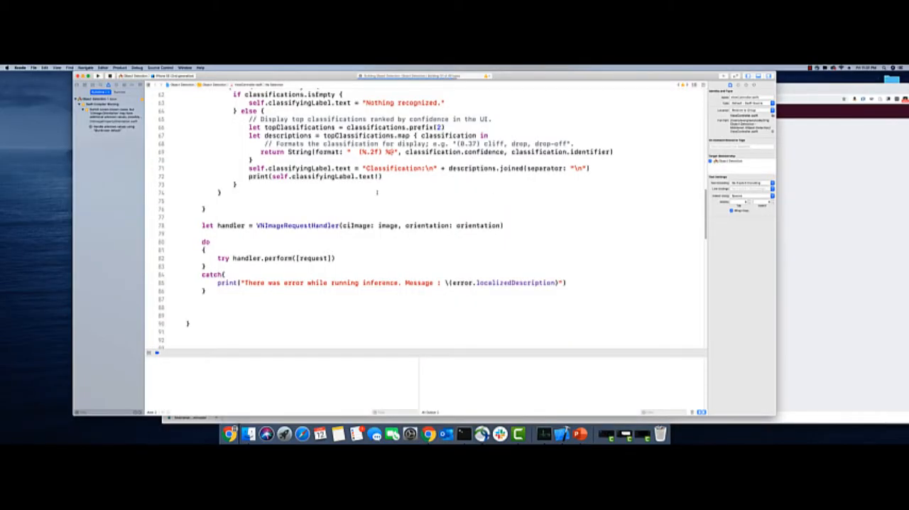
Step: Review ViewController.swift from the classification handler up to the imports
click(505, 192)
scroll(426, 213, up, 3)
scroll(356, 210, down, 4)
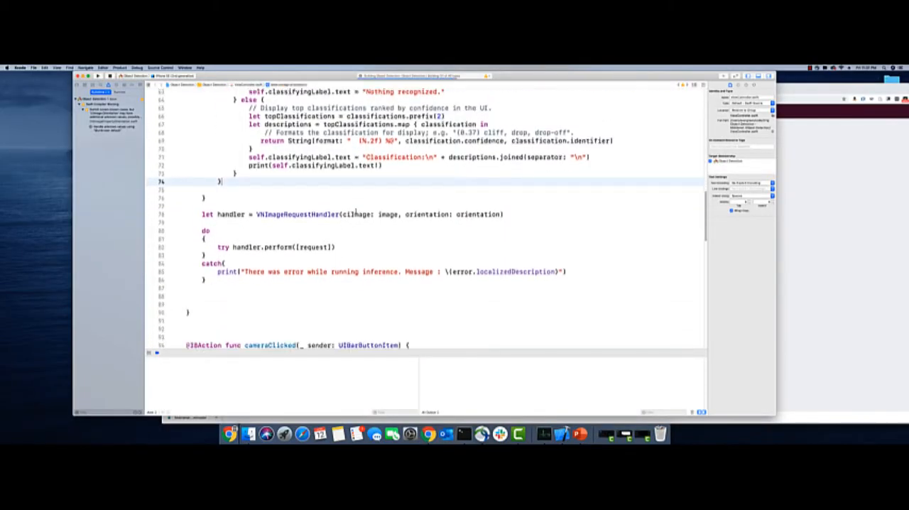
scroll(355, 210, down, 3)
scroll(355, 209, up, 3)
scroll(356, 209, up, 3)
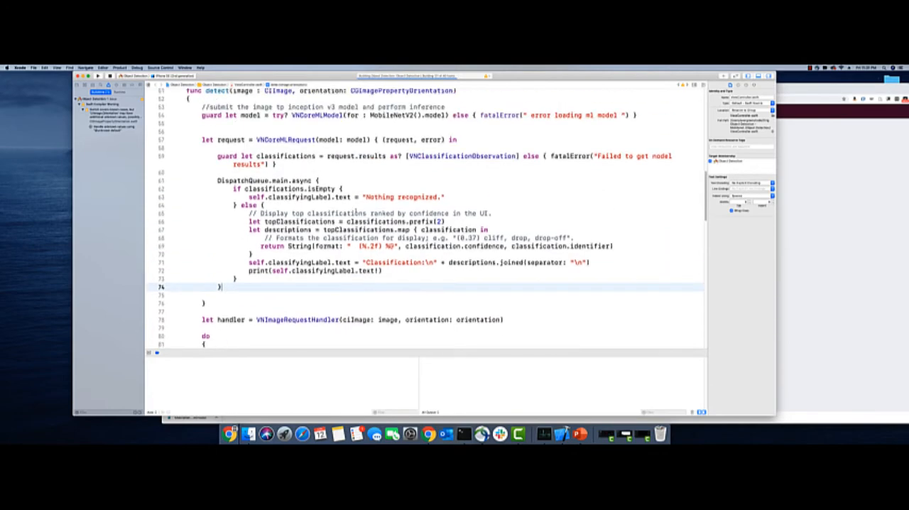
scroll(356, 210, up, 3)
scroll(355, 209, up, 3)
scroll(356, 210, up, 3)
scroll(356, 209, up, 4)
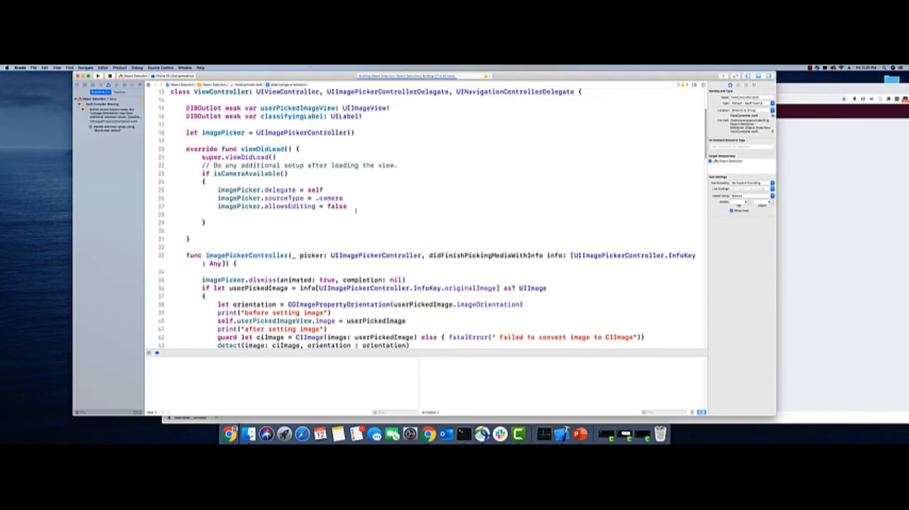
scroll(356, 210, up, 3)
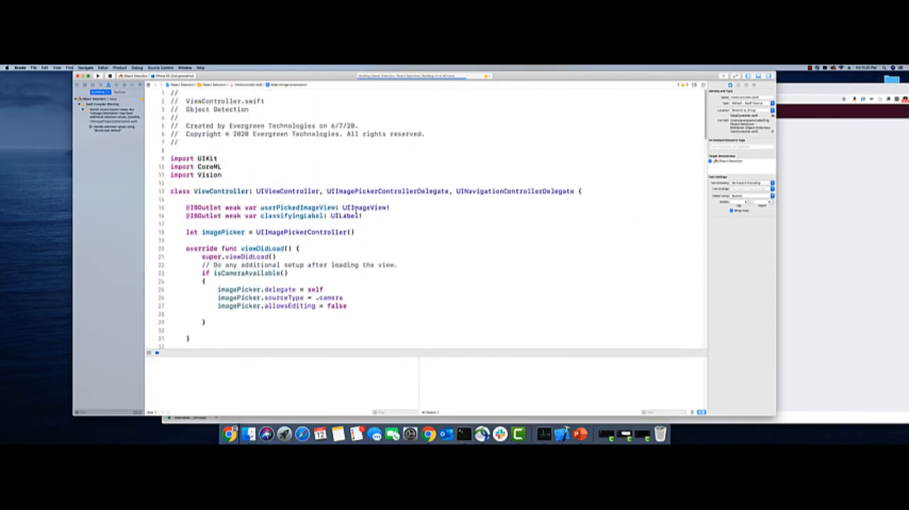
scroll(356, 210, down, 3)
scroll(356, 210, up, 3)
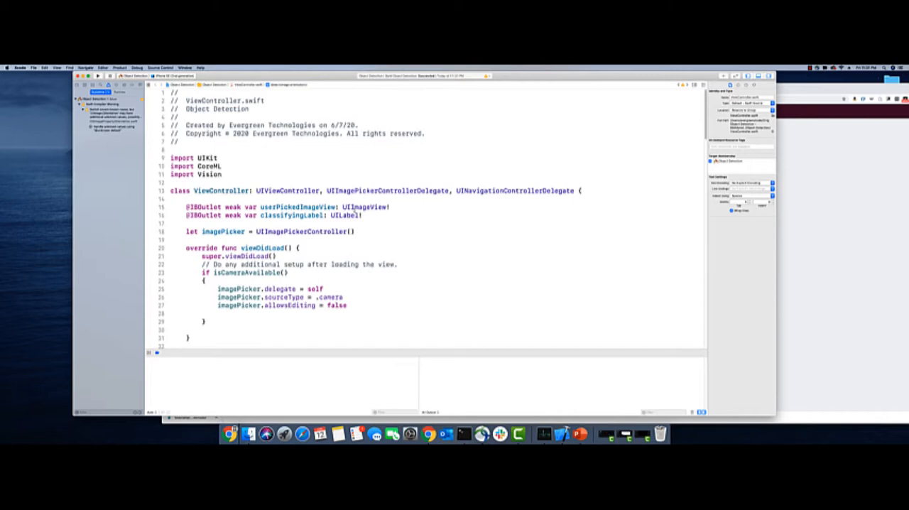
scroll(356, 210, down, 2)
scroll(356, 209, up, 2)
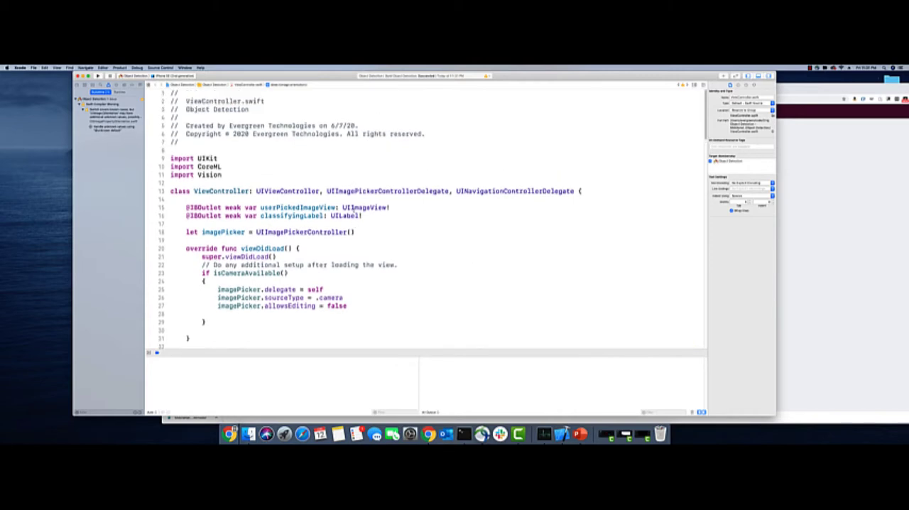
Step: Build the Object Detection project via Product > Build
click(368, 153)
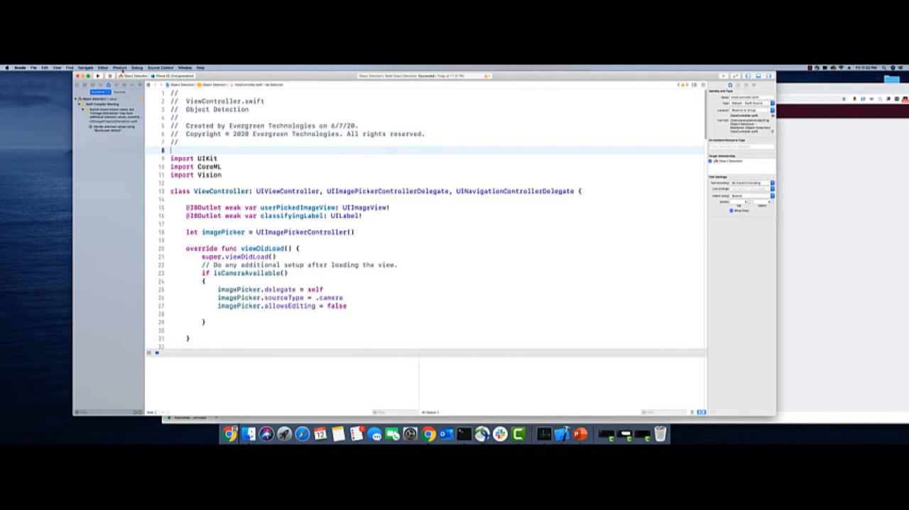
click(120, 68)
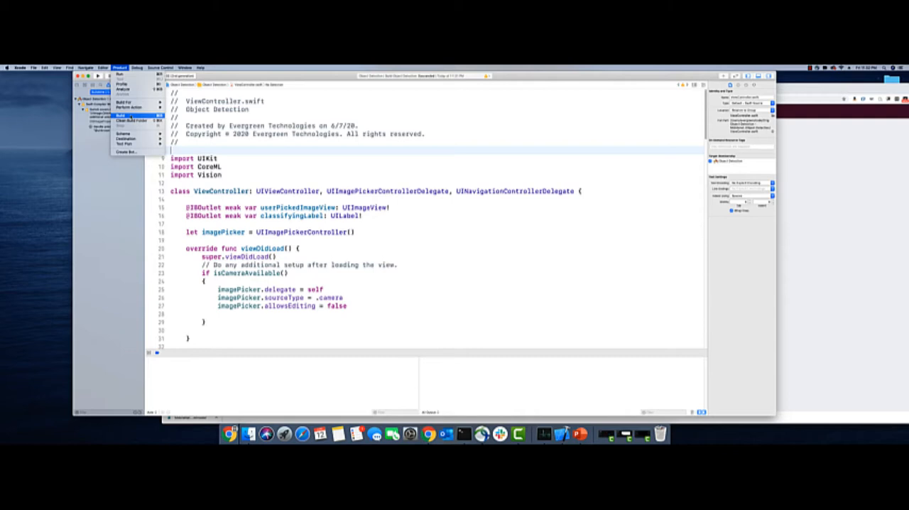
click(130, 115)
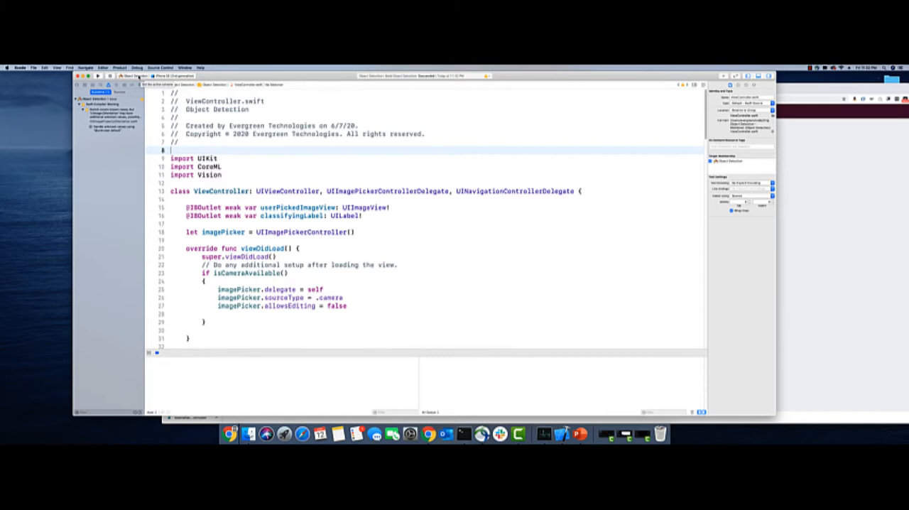
Step: Make the connected iPhone the run destination for the scheme
click(135, 76)
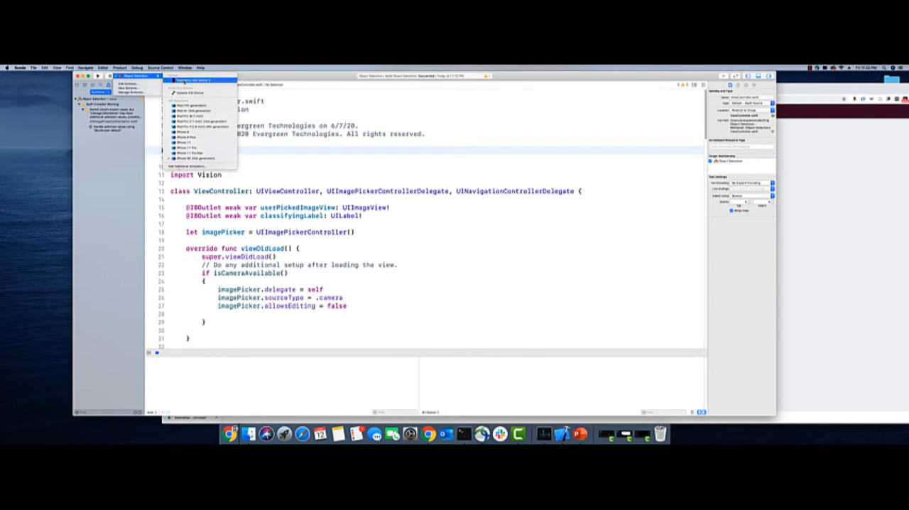
click(184, 80)
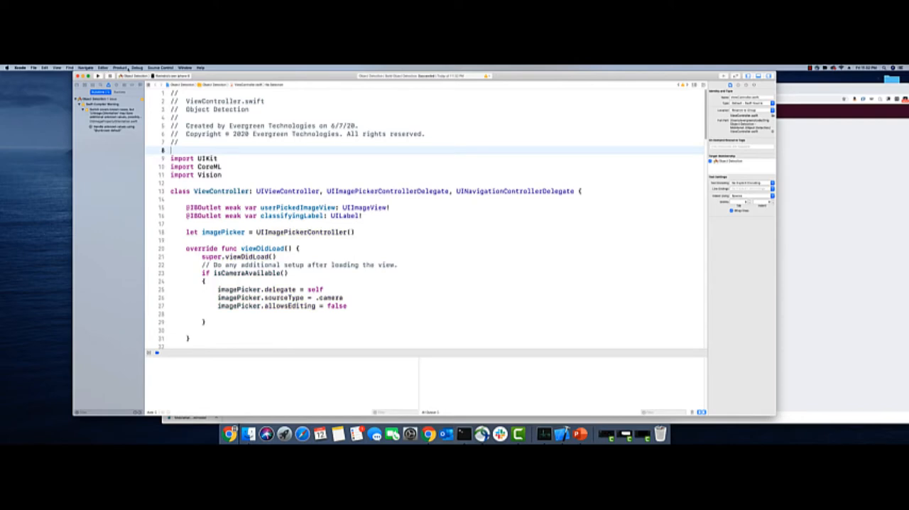
click(137, 68)
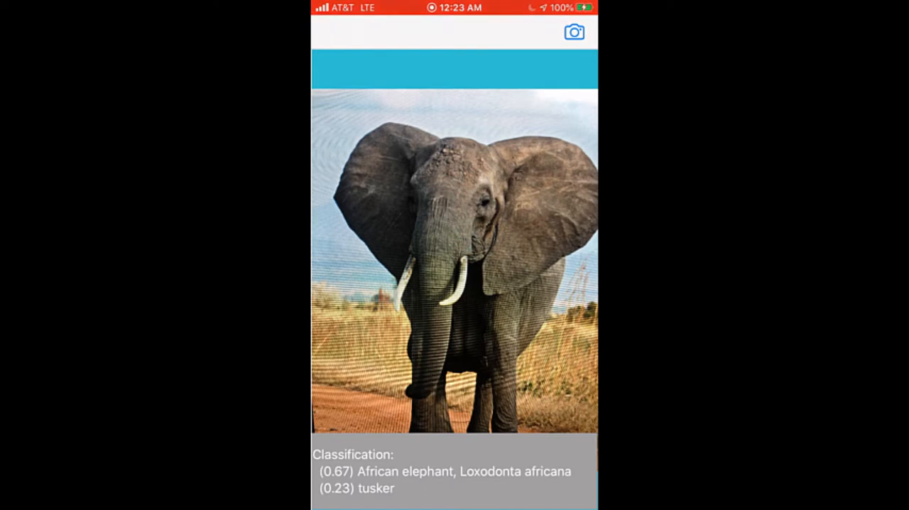
Step: Start adding a new photo after the elephant result (African elephant 0.67)
click(574, 32)
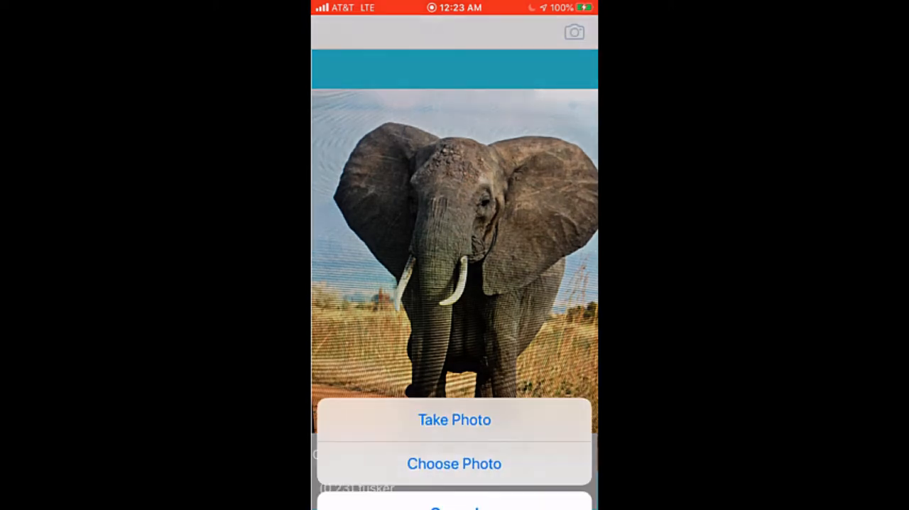
Step: Photograph the cheetah picture and get it classified as cheetah (0.89)
click(454, 389)
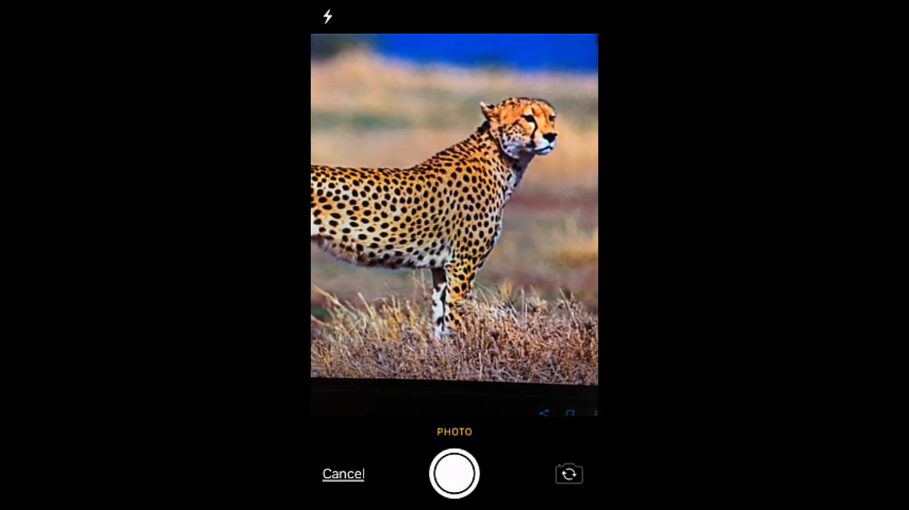
click(454, 473)
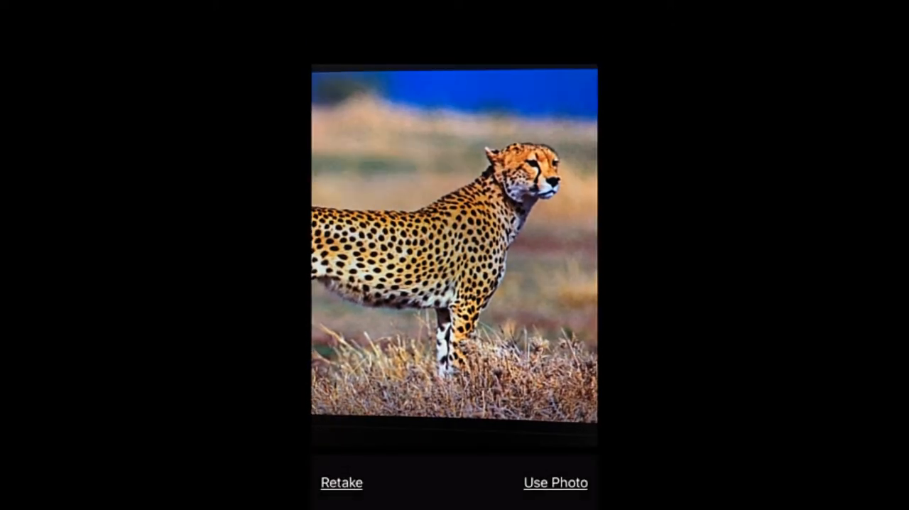
click(555, 482)
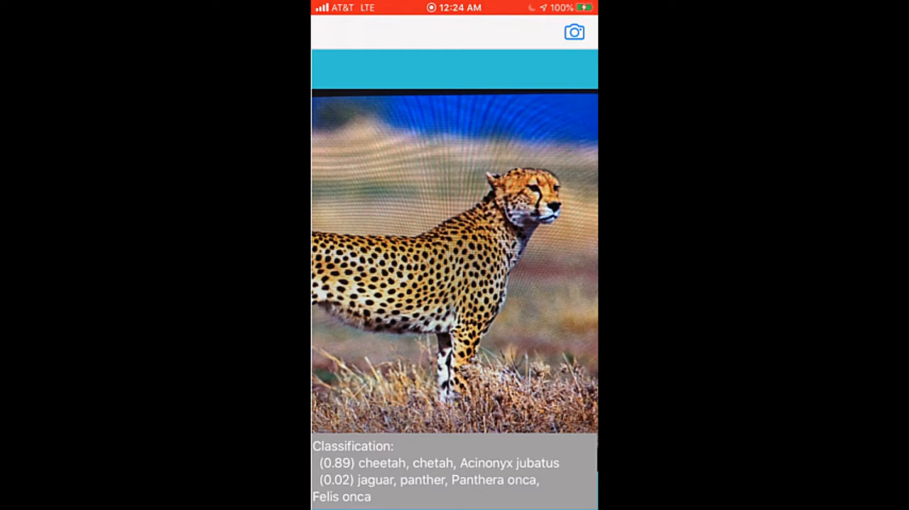
click(574, 32)
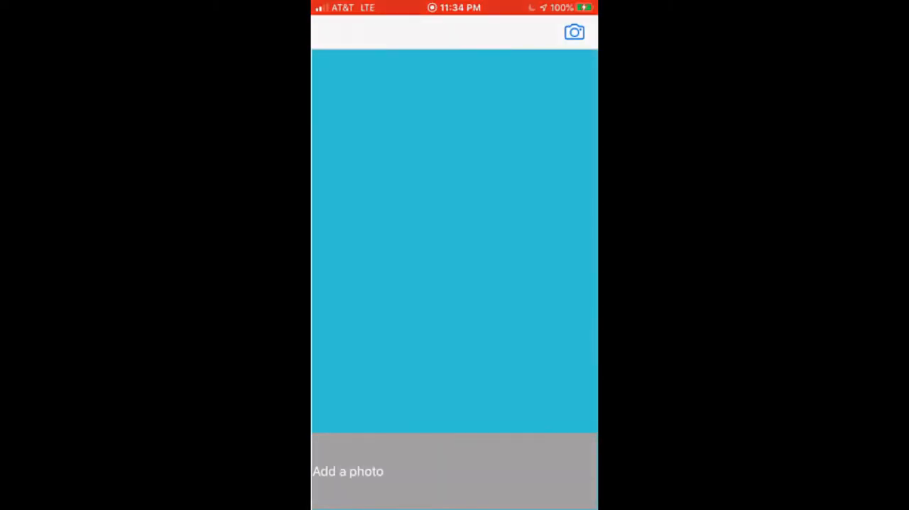
Step: Photograph the desk microphone, classified as microphone, mike (0.50)
click(573, 32)
click(454, 388)
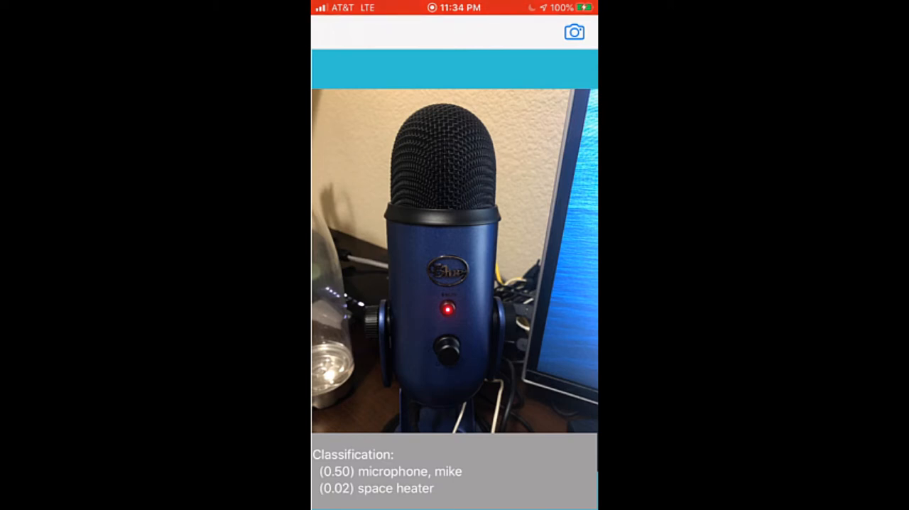
click(573, 32)
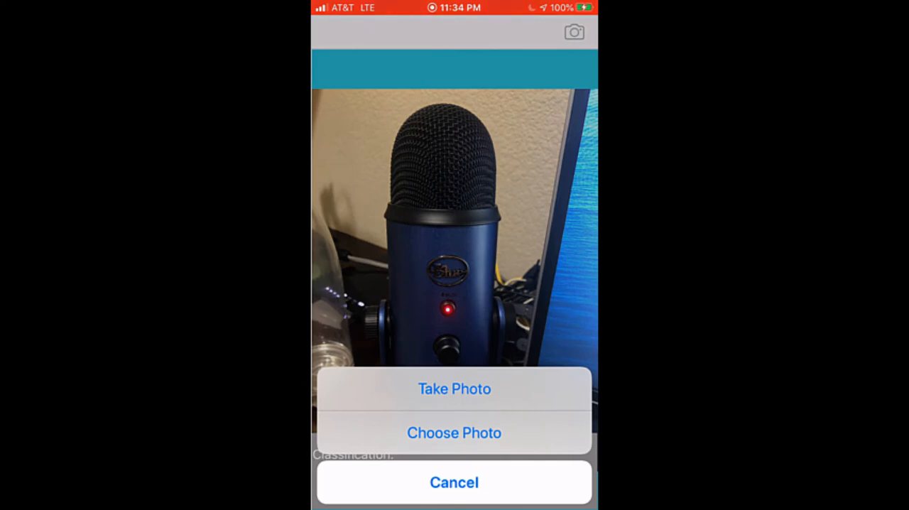
Step: Load the pineapple photo from All Photos for classification
click(454, 482)
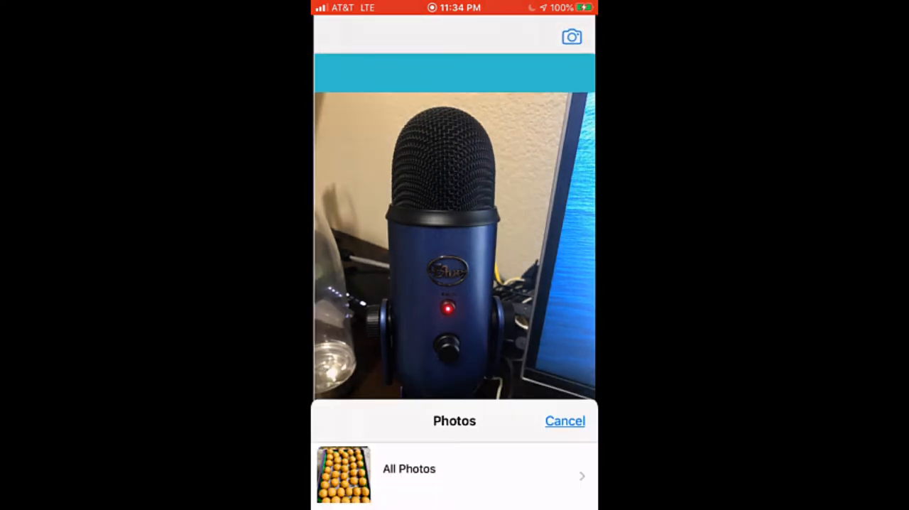
click(565, 52)
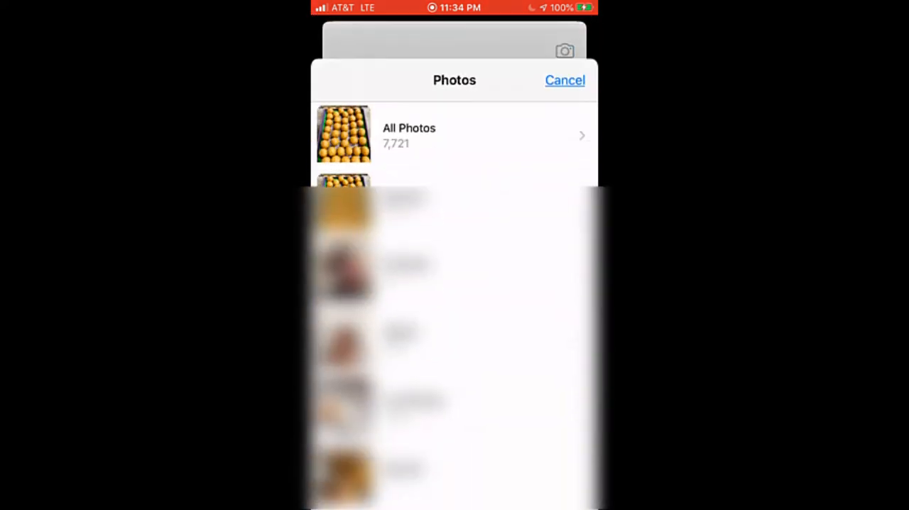
click(455, 107)
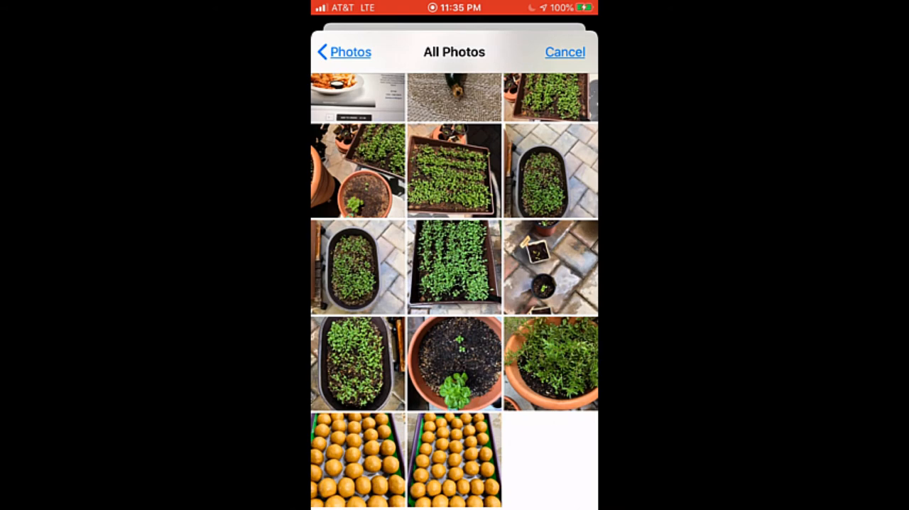
scroll(455, 285, up, 5)
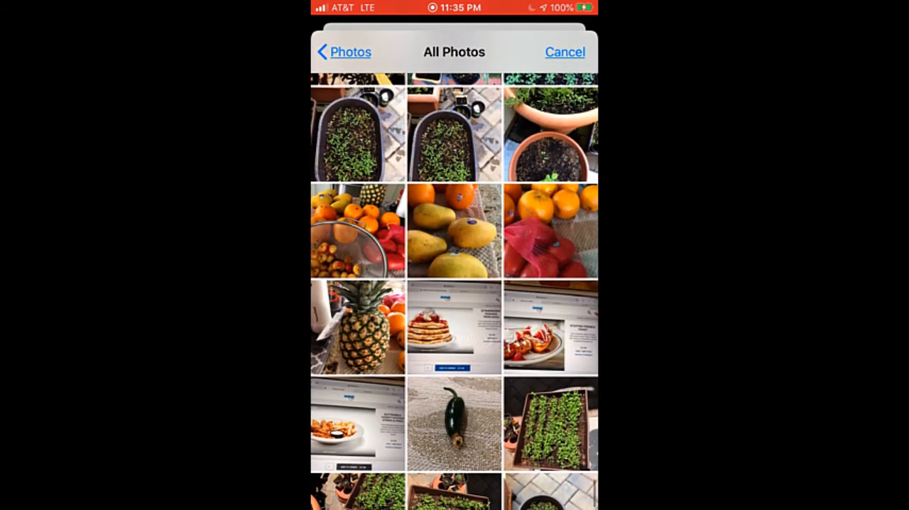
click(358, 332)
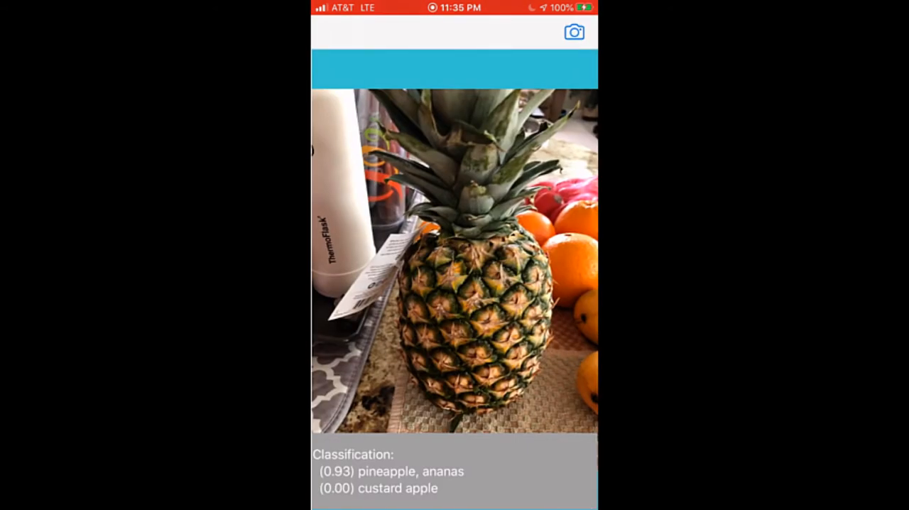
Step: Load the pepper plant photo from the library, classified as pot, flowerpot (0.91)
click(574, 31)
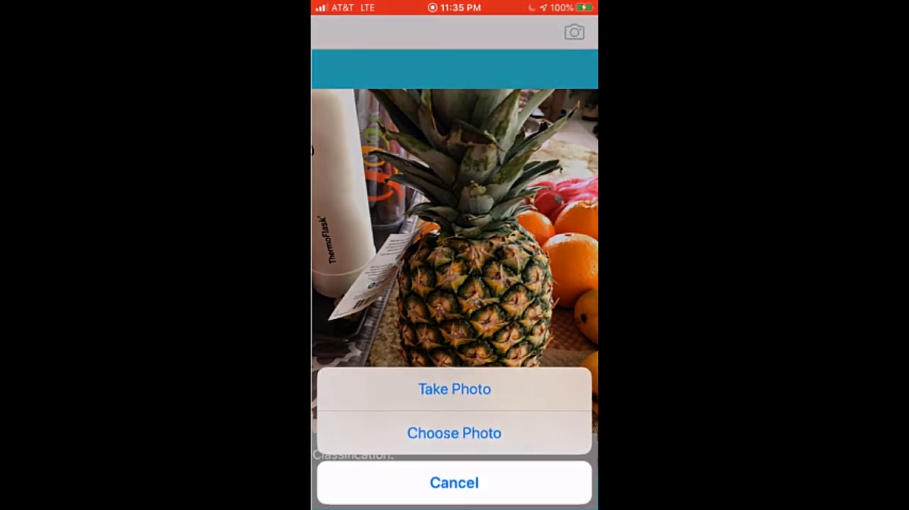
click(454, 432)
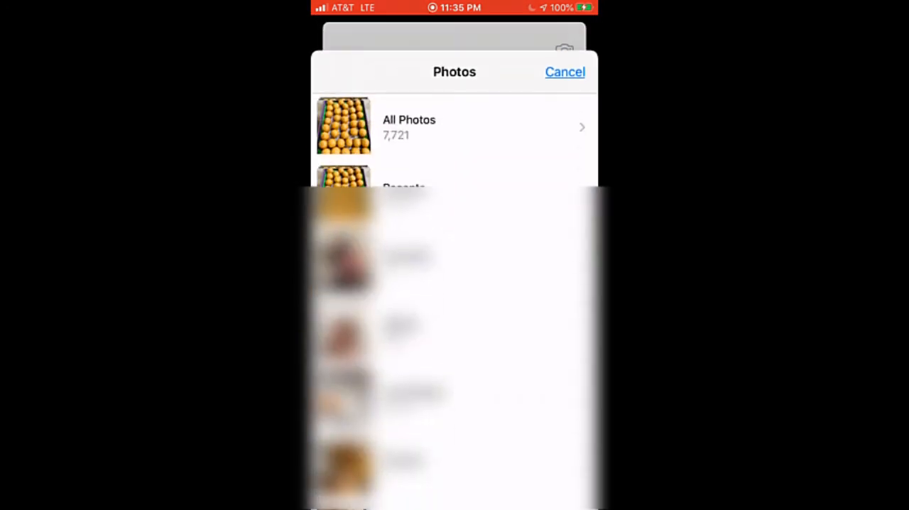
click(453, 107)
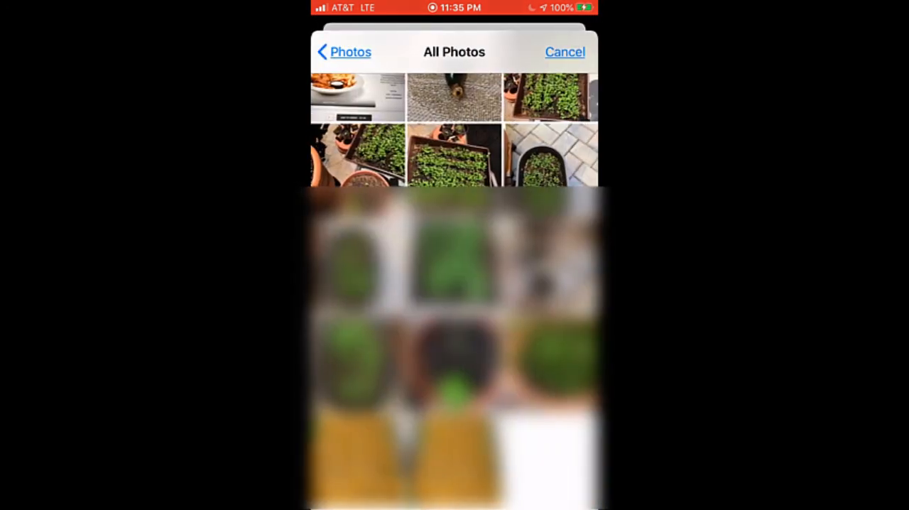
scroll(454, 284, up, 5)
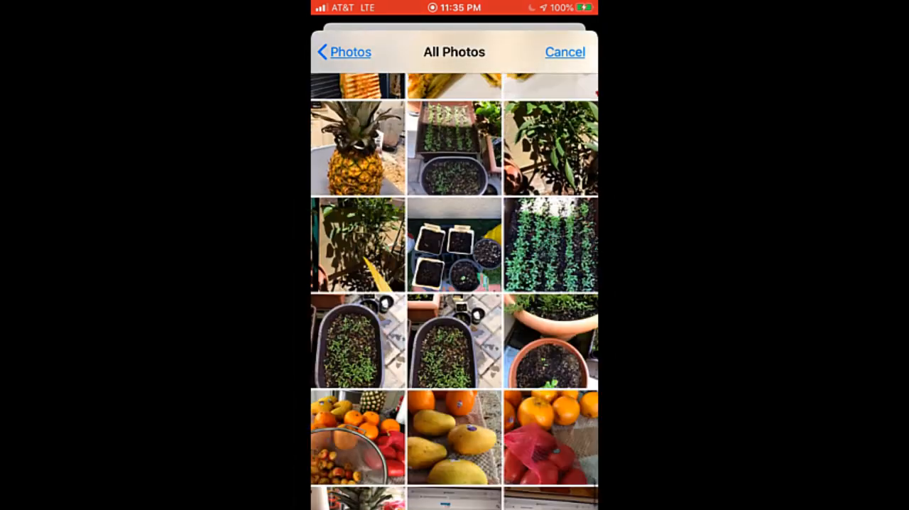
scroll(454, 284, up, 5)
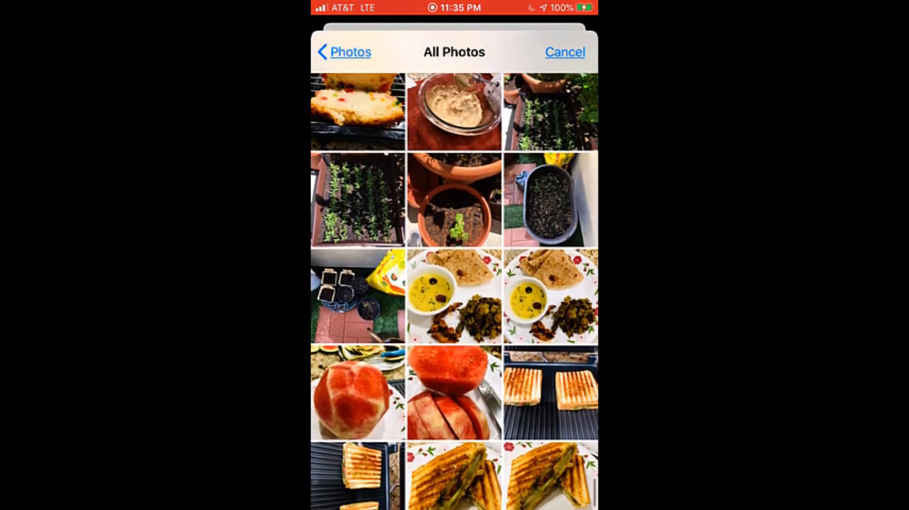
scroll(454, 284, up, 5)
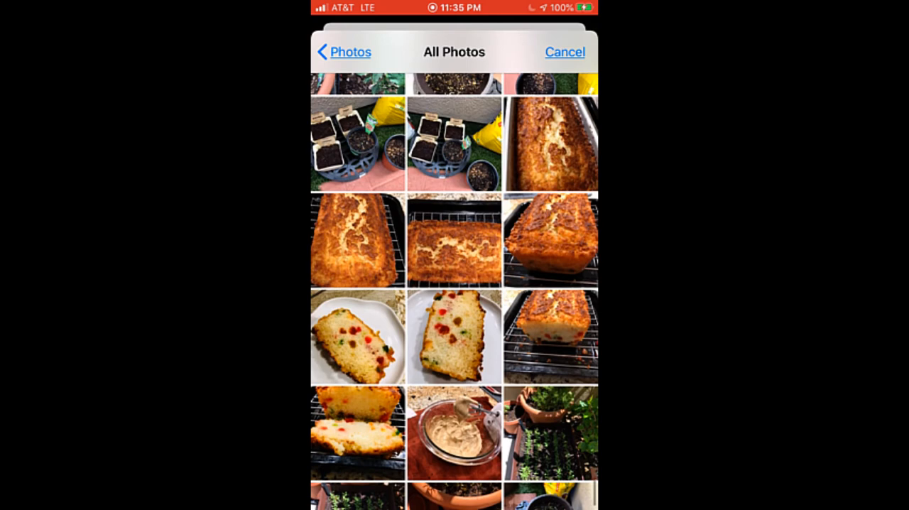
scroll(454, 285, up, 5)
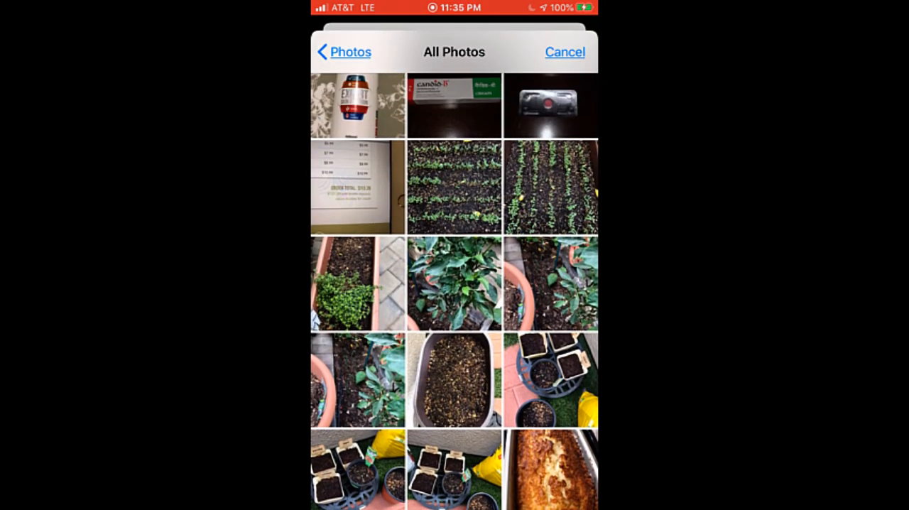
scroll(454, 284, up, 5)
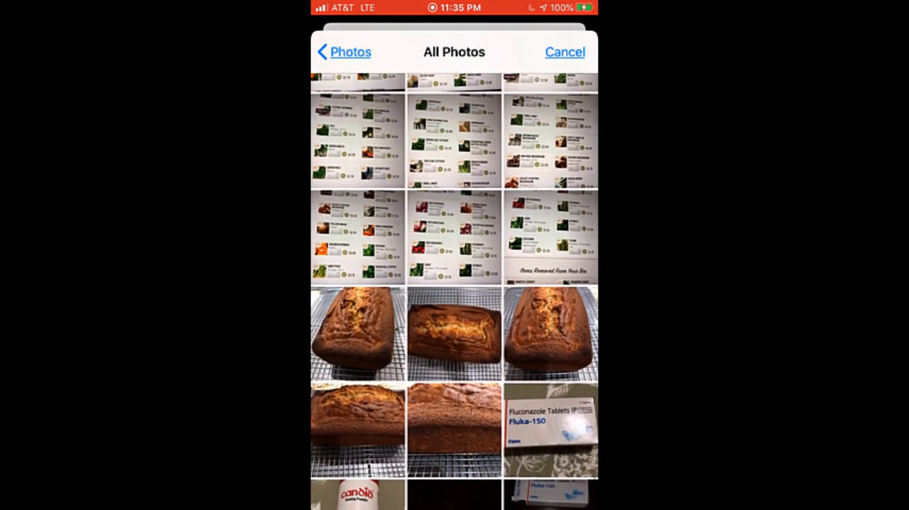
scroll(454, 285, up, 5)
scroll(454, 285, down, 8)
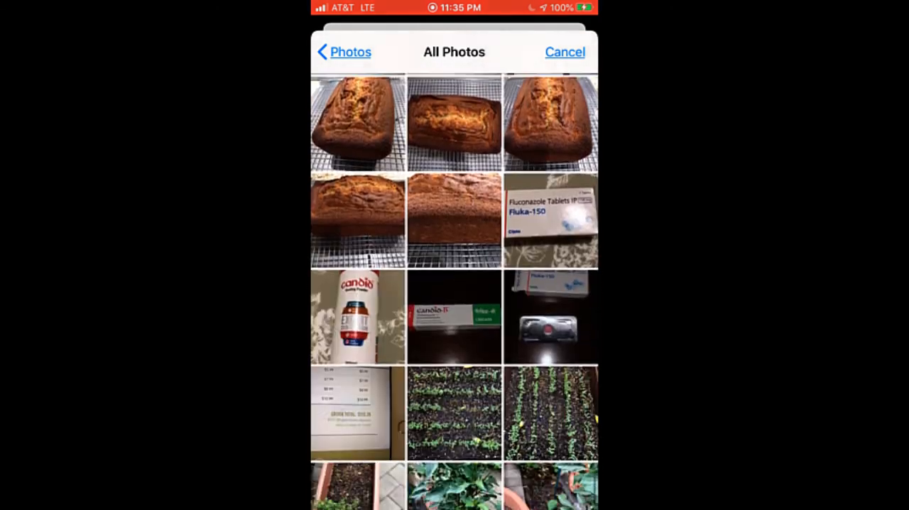
scroll(454, 284, down, 4)
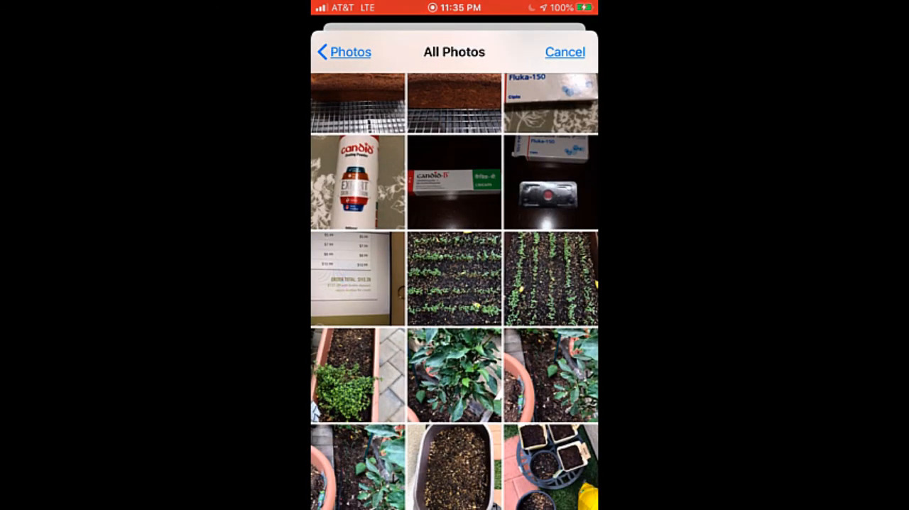
scroll(454, 284, down, 3)
click(453, 292)
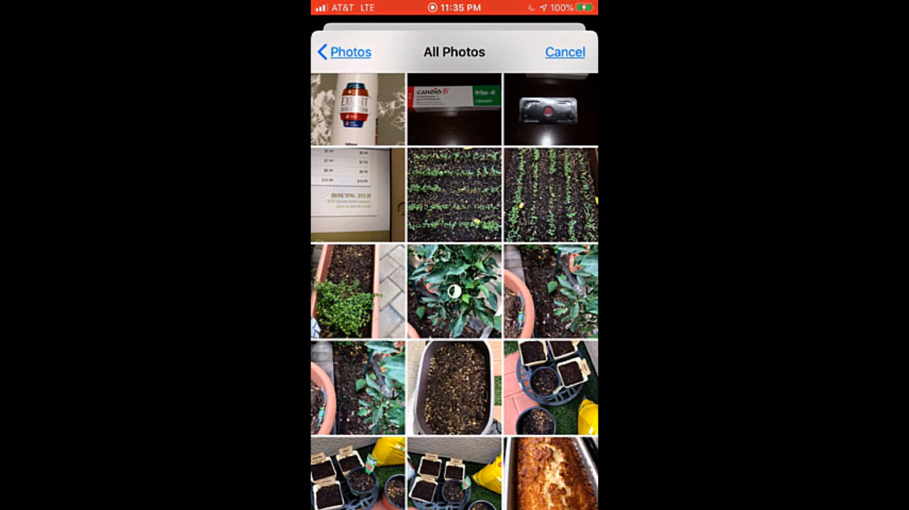
click(453, 291)
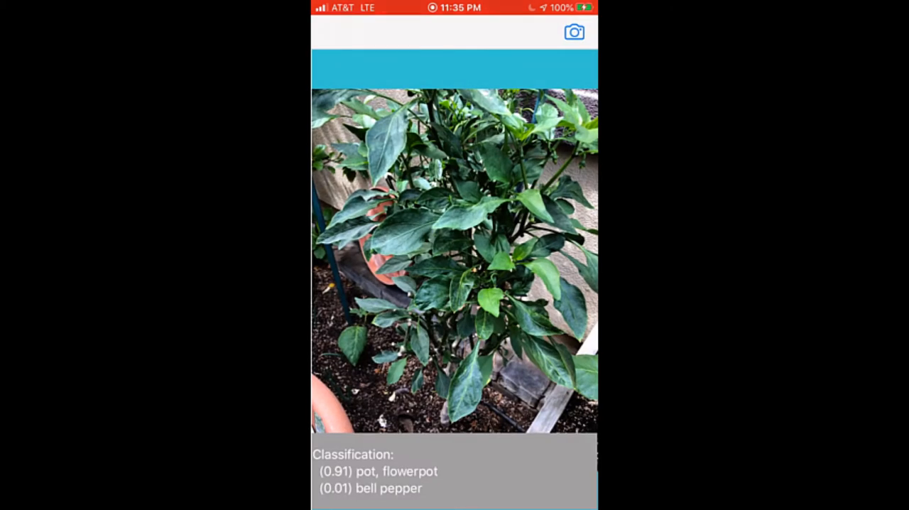
Step: Photograph The Economist cover, classified as book jacket and ocean liner (0.03)
click(574, 32)
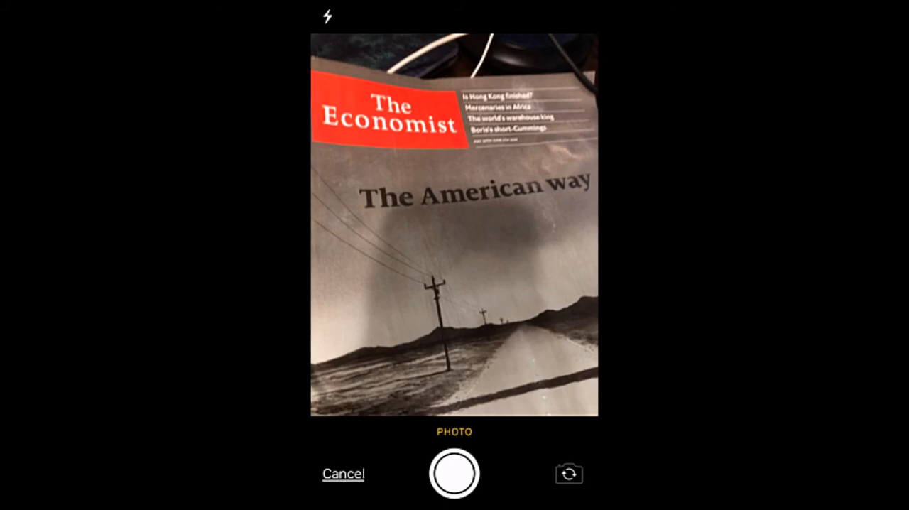
click(454, 473)
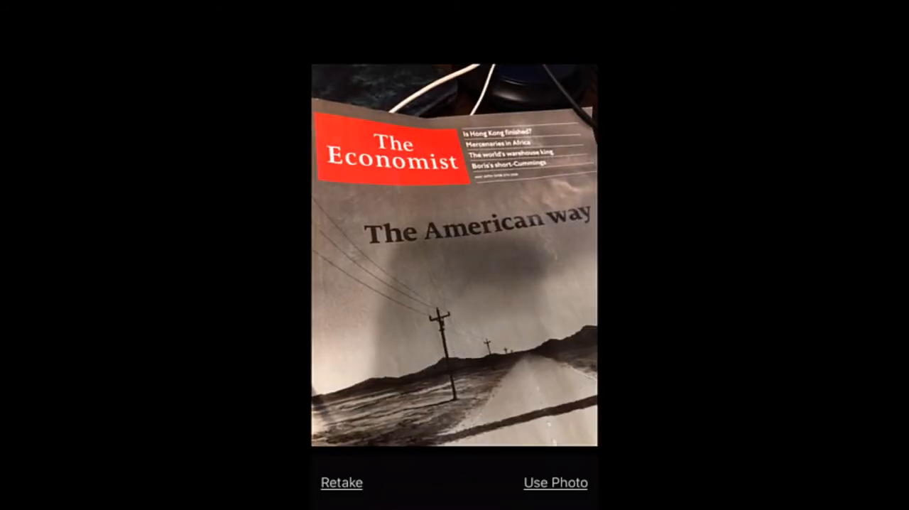
click(555, 482)
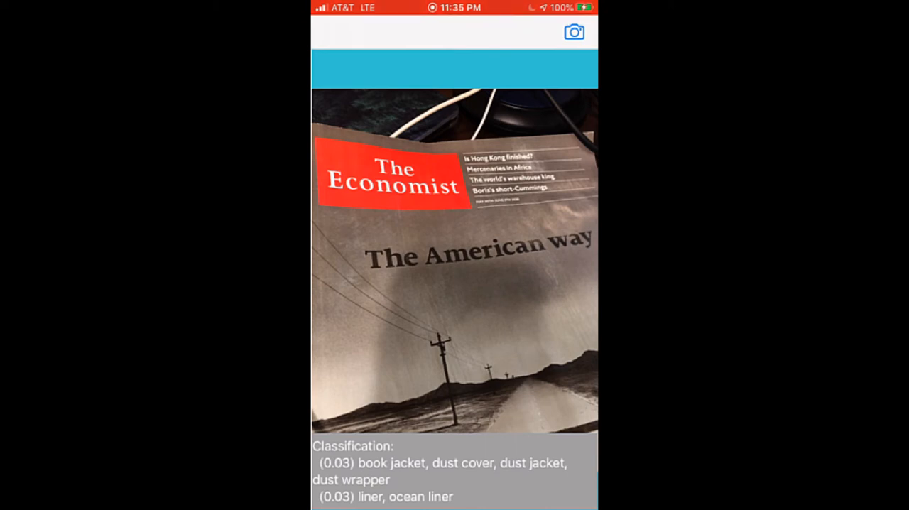
Step: Photograph the desk lamp (ping-pong ball 0.47) and then the code on screen (menu 0.38)
click(574, 32)
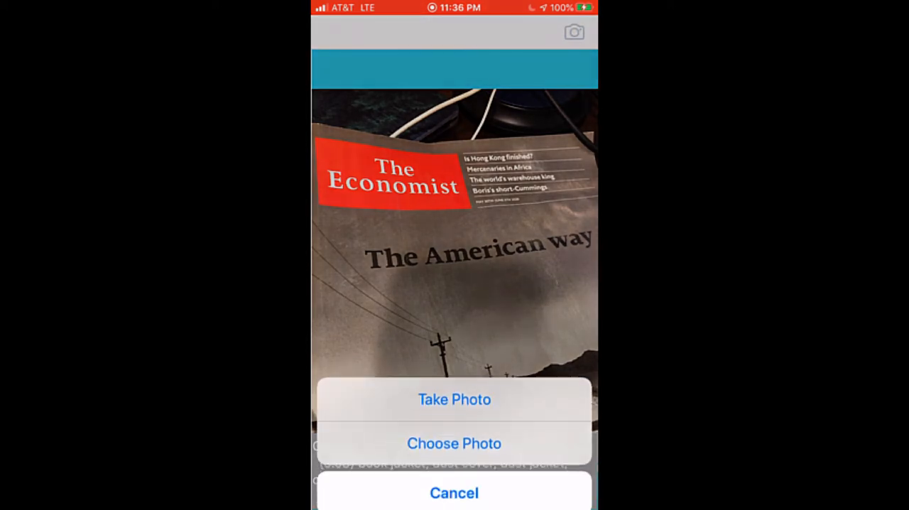
click(453, 386)
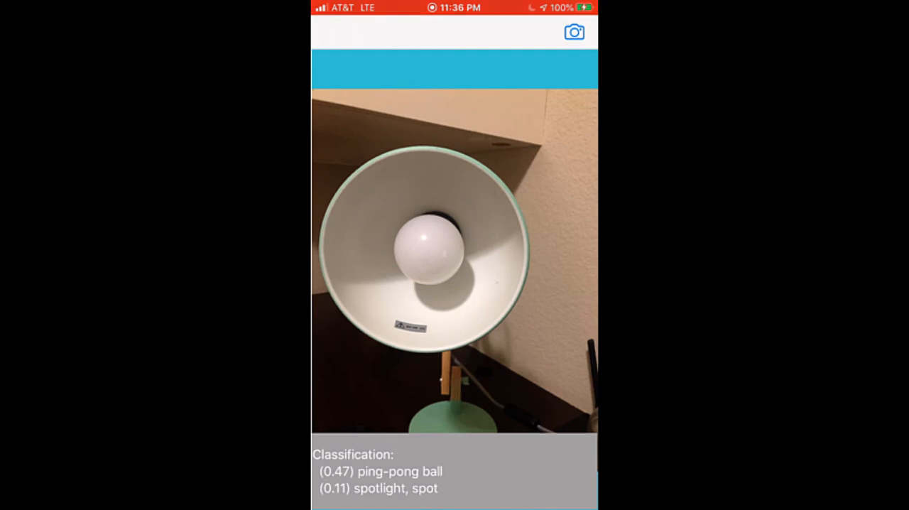
click(573, 32)
click(454, 397)
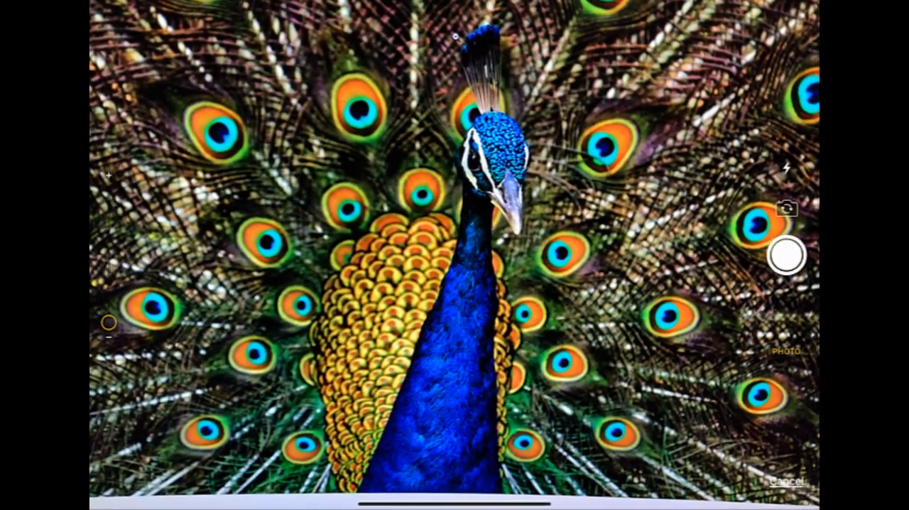
Step: On the iPad, classify the peacock (0.87) and bicycle (mountain bike 0.76) photos
click(787, 256)
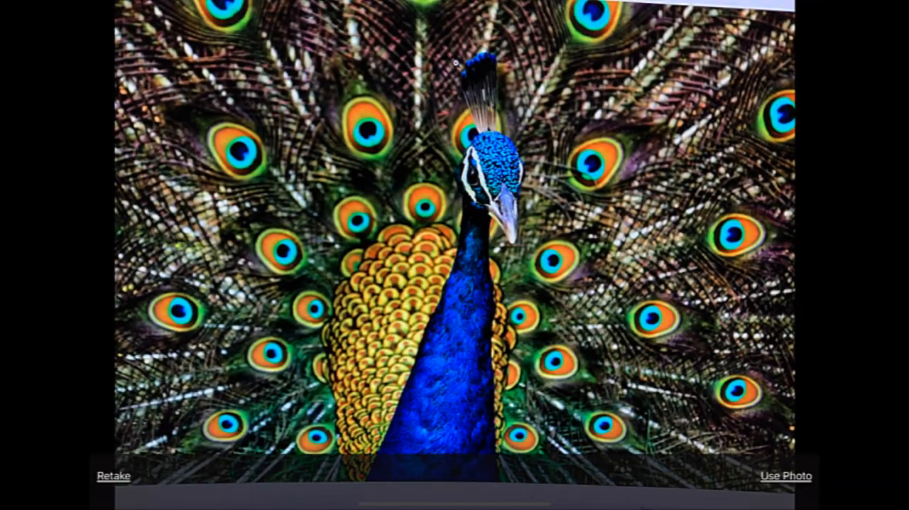
click(786, 475)
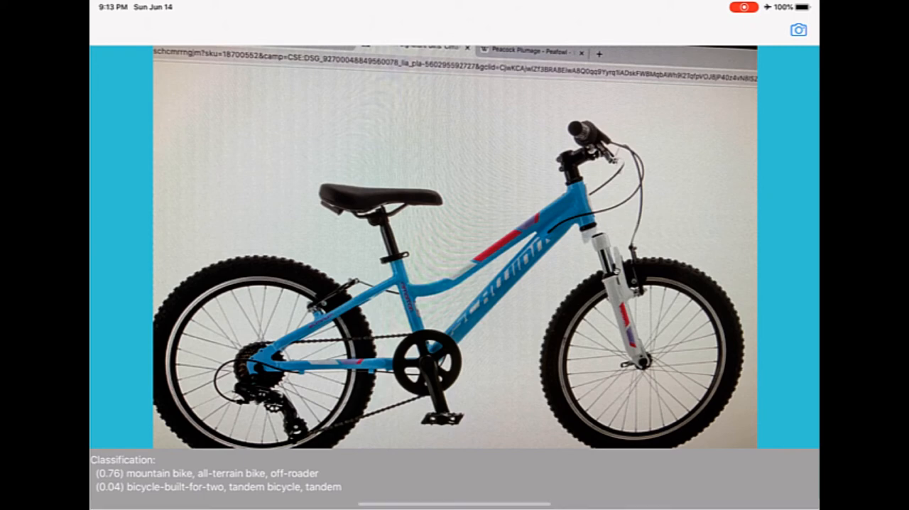
click(799, 29)
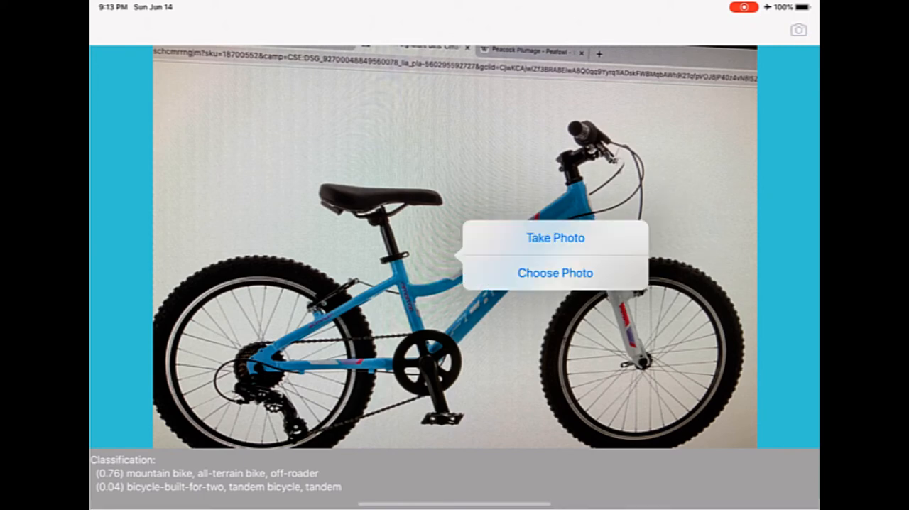
Step: Classify the puppy (Labrador retriever 0.63) and flower (daisy 0.57), then return to the home screen
click(522, 237)
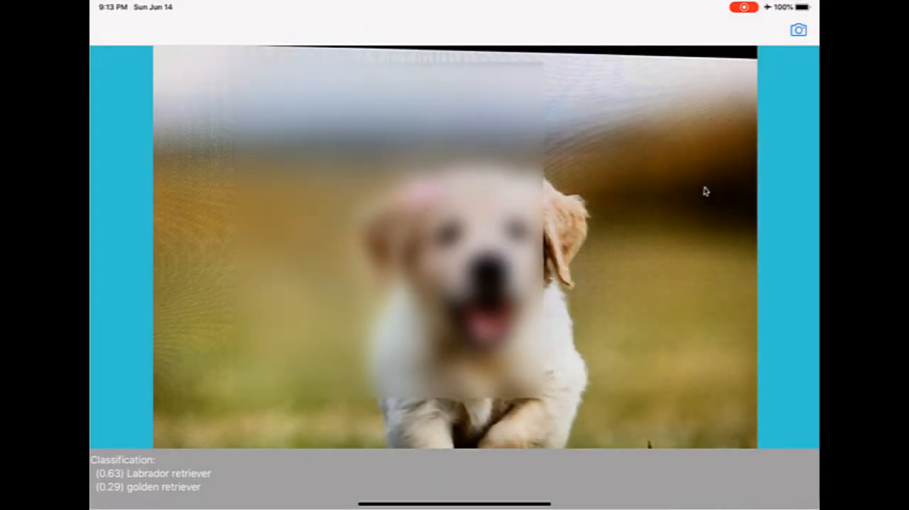
key(super+h)
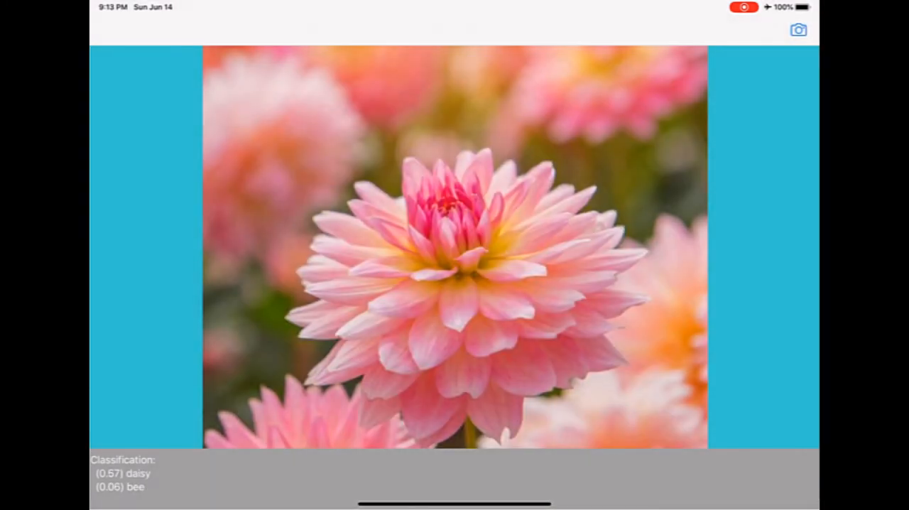
Step: Pick the tiger photo from All Photos, yielding tiger, Panthera tigris (0.56) and tiger cat (0.19)
click(798, 30)
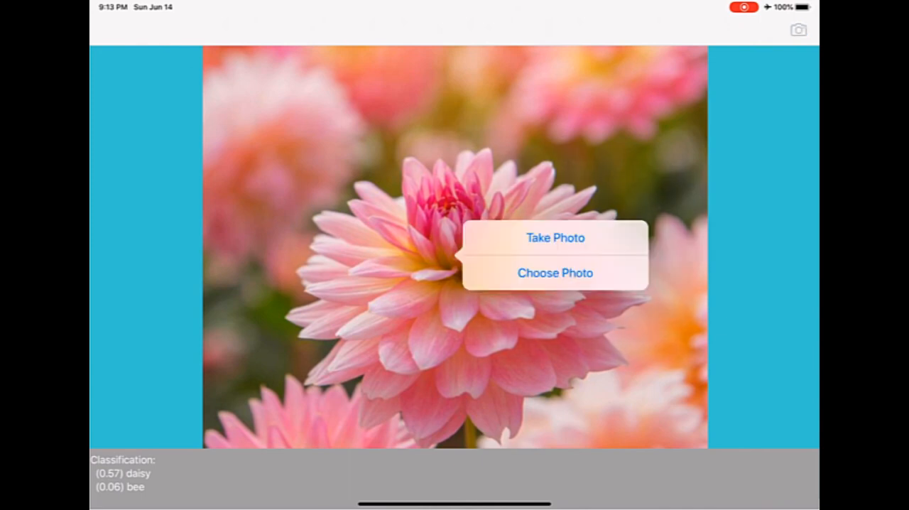
click(555, 273)
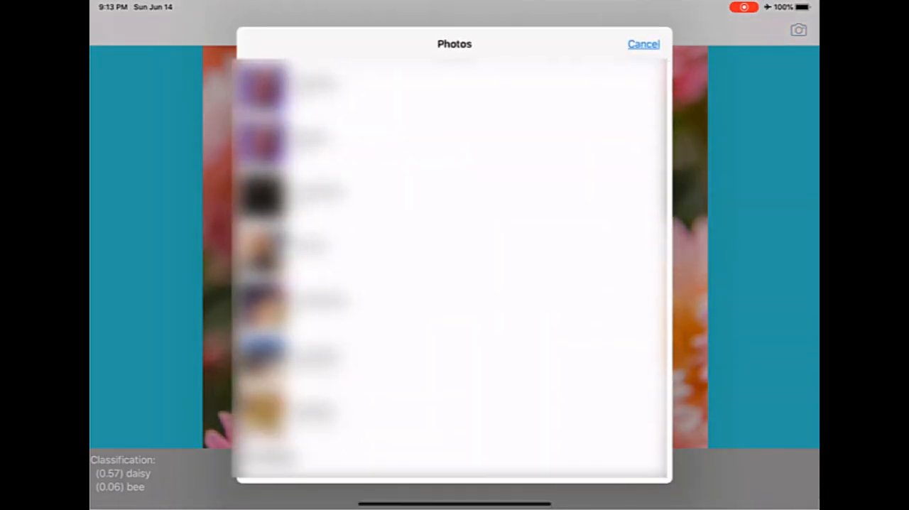
click(355, 85)
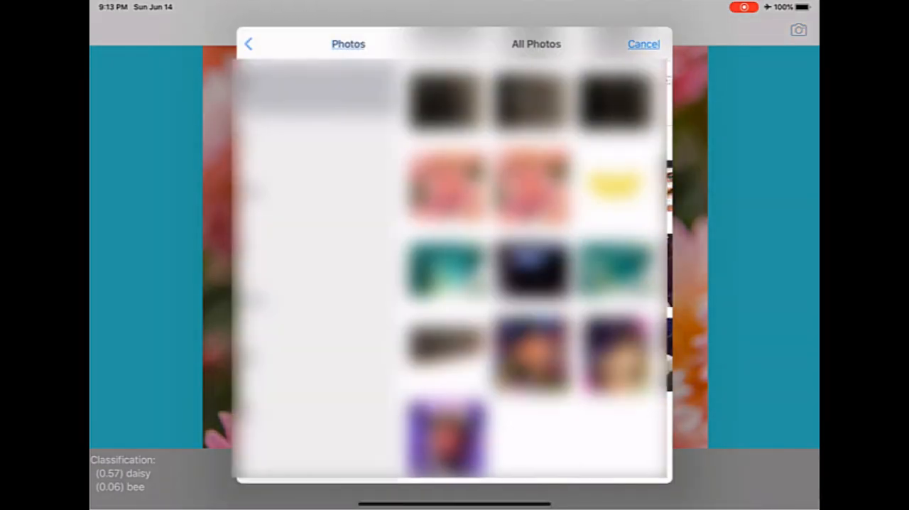
scroll(455, 256, up, 5)
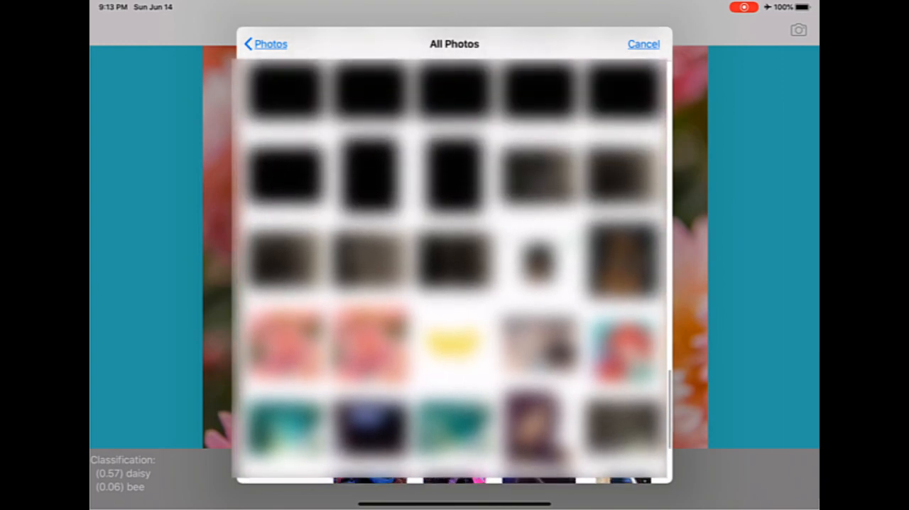
scroll(454, 255, down, 6)
scroll(454, 255, up, 5)
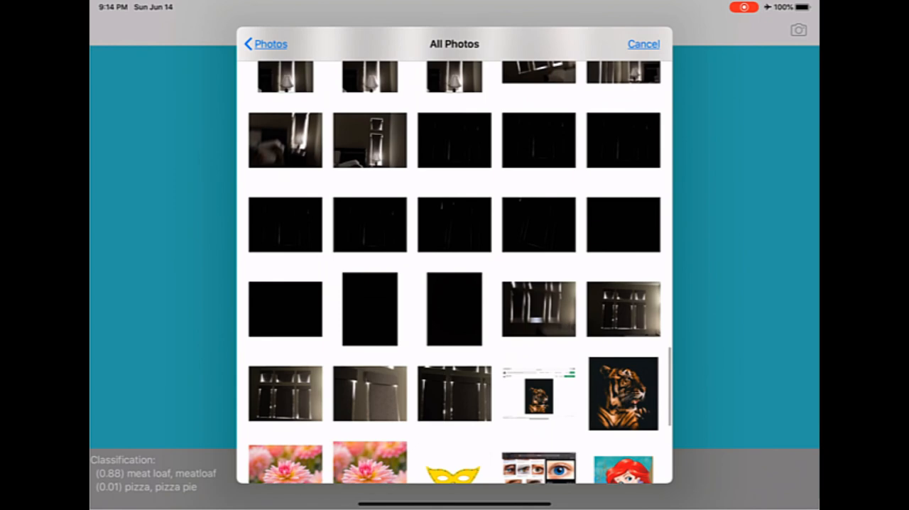
click(623, 393)
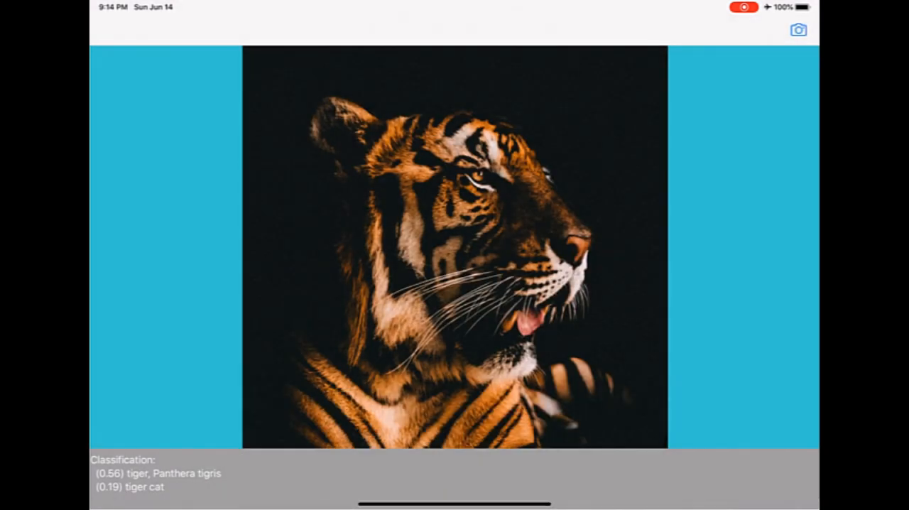